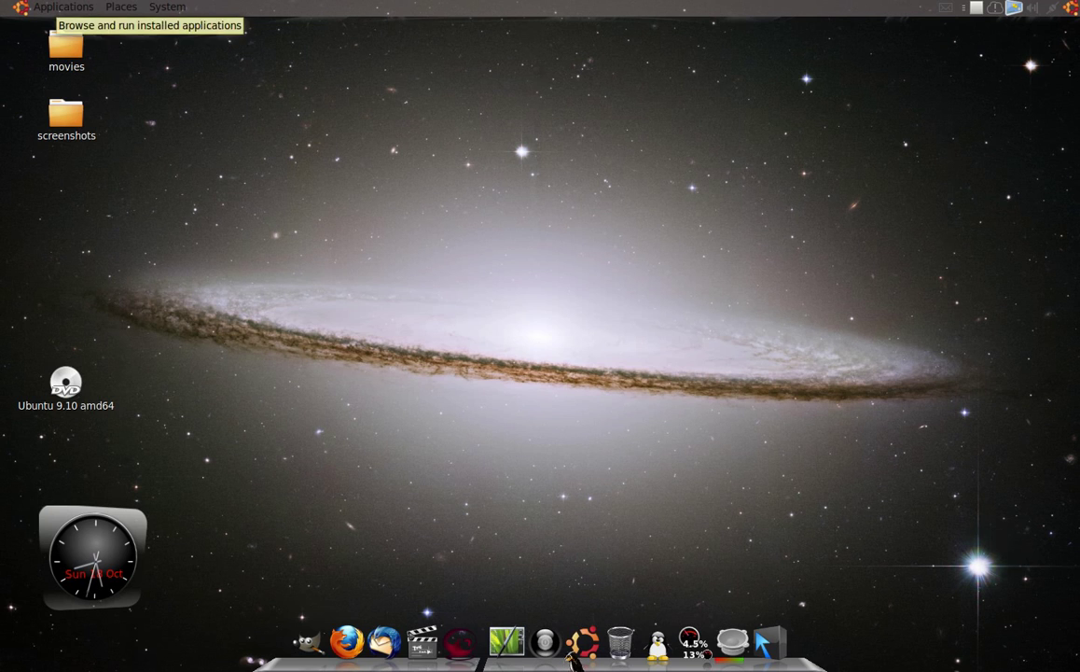
View the Ubuntu One preferences for icon display, connection on start and bandwidth limits, then close them.
left_click(62, 7)
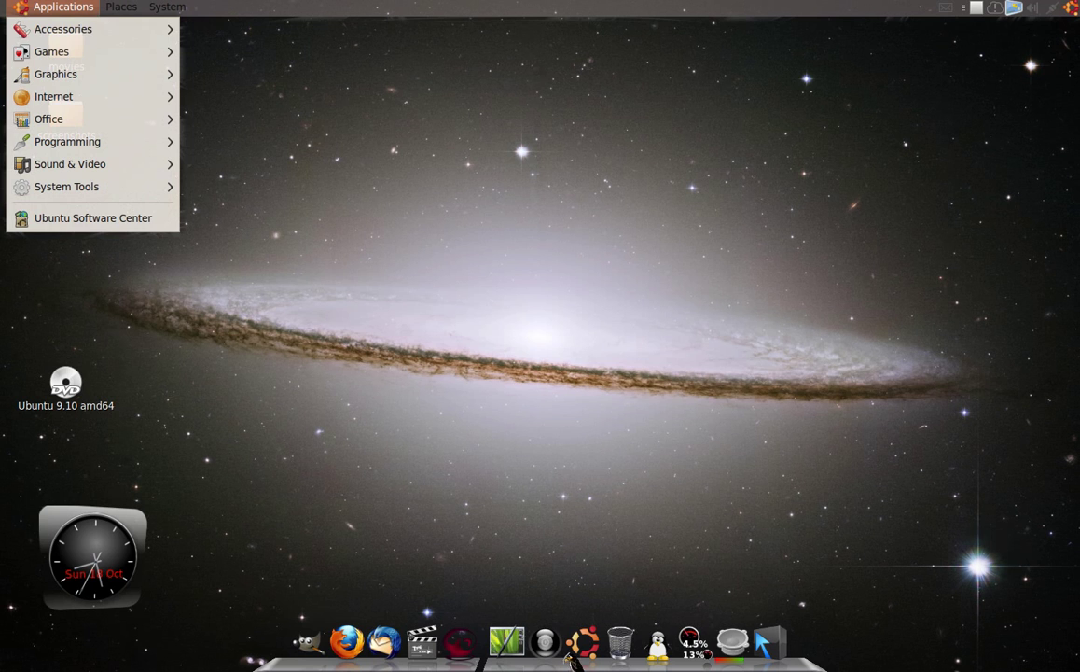
mouse_move(56, 96)
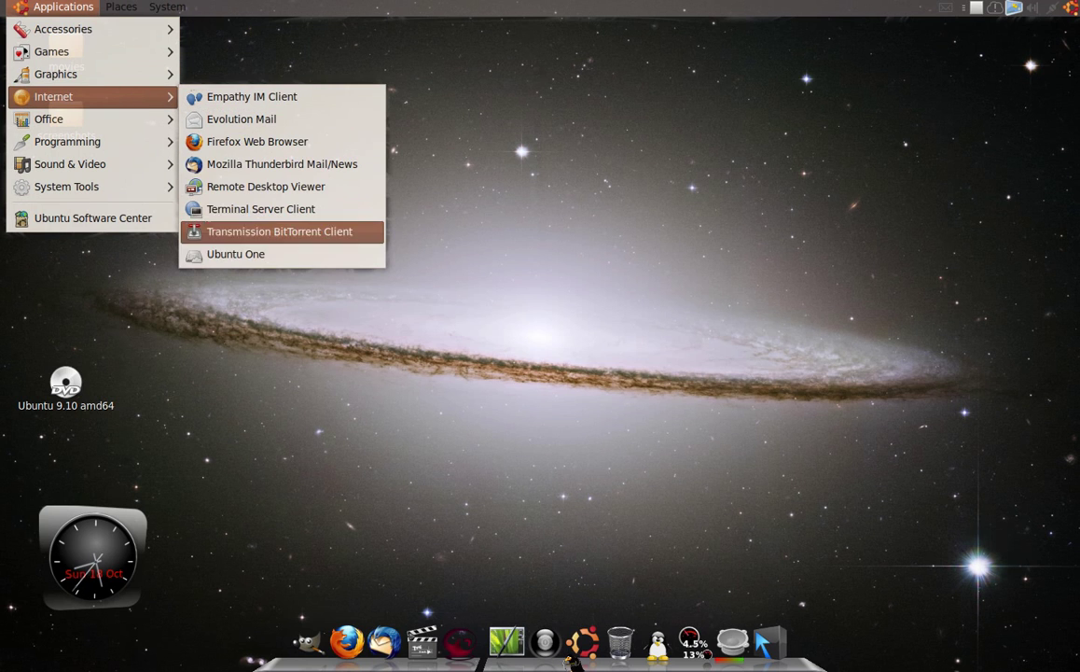
left_click(243, 254)
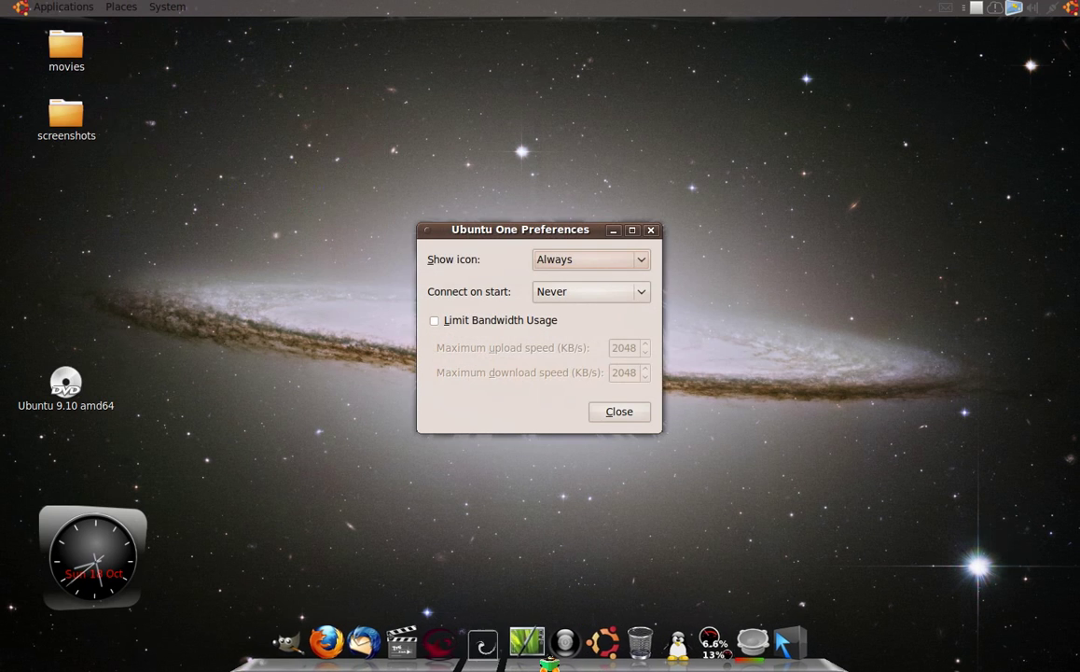
left_click_drag(520, 229, 495, 144)
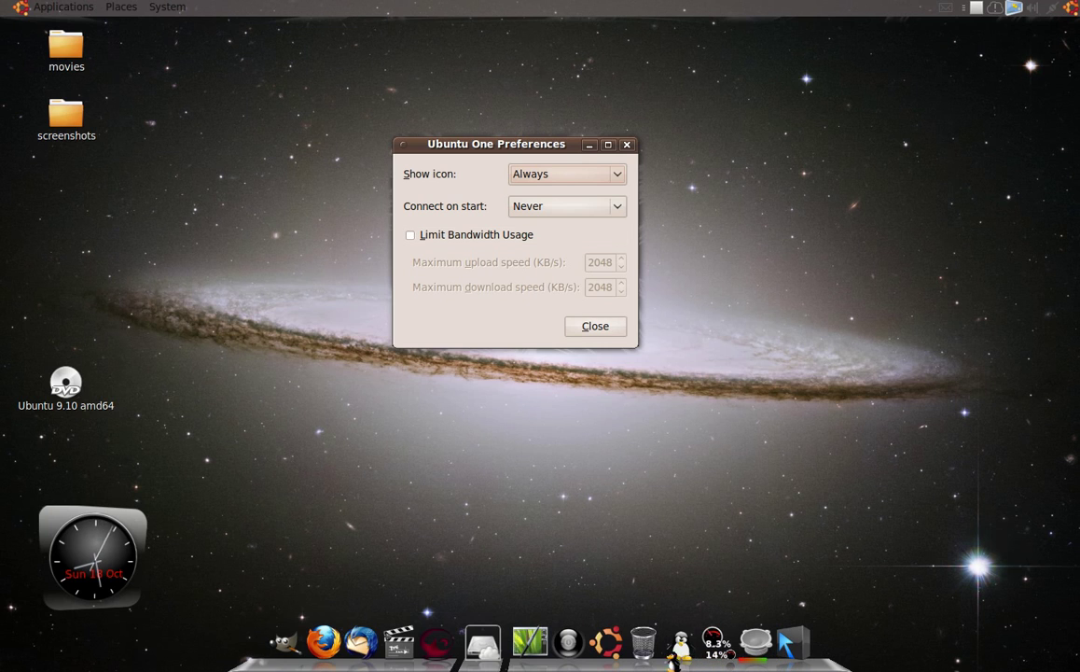
key("alt+F4")
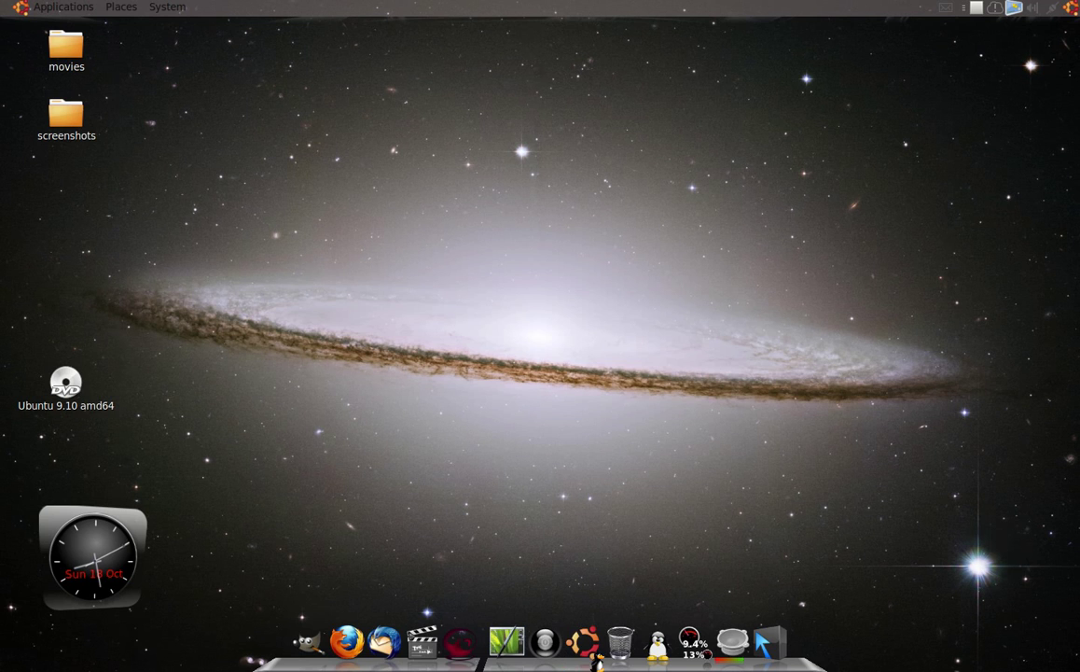
Locate the Ubuntu One folder among the system's places without opening it.
left_click(121, 6)
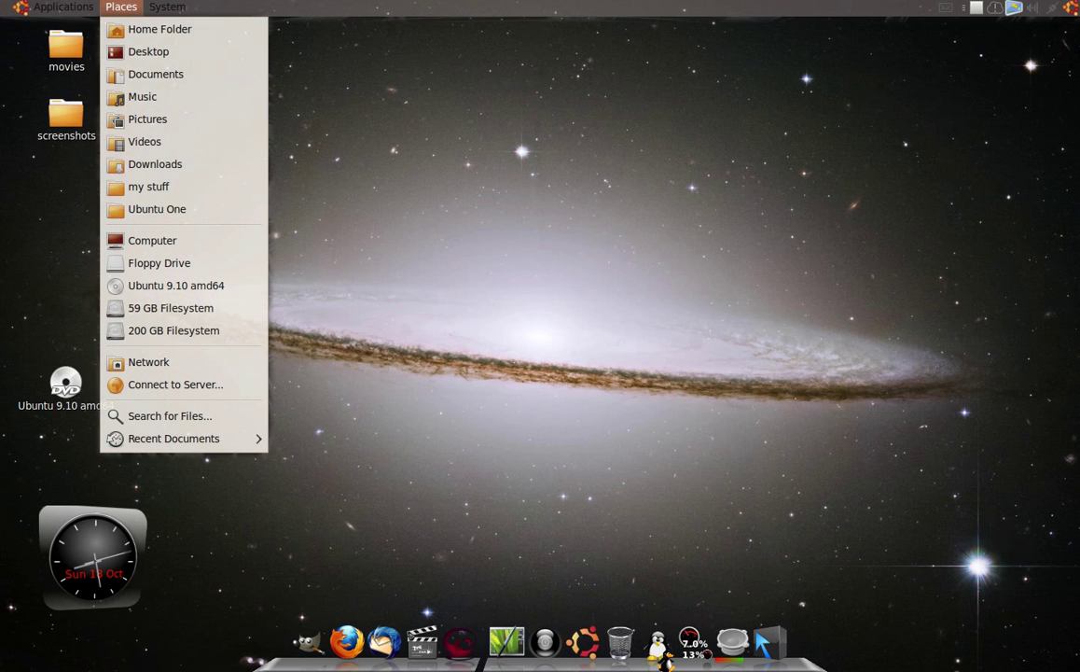
key("Down")
key("Down")
key("Down")
key("Down")
key("Down")
key("Down")
key("Down")
key("Down")
key("Down")
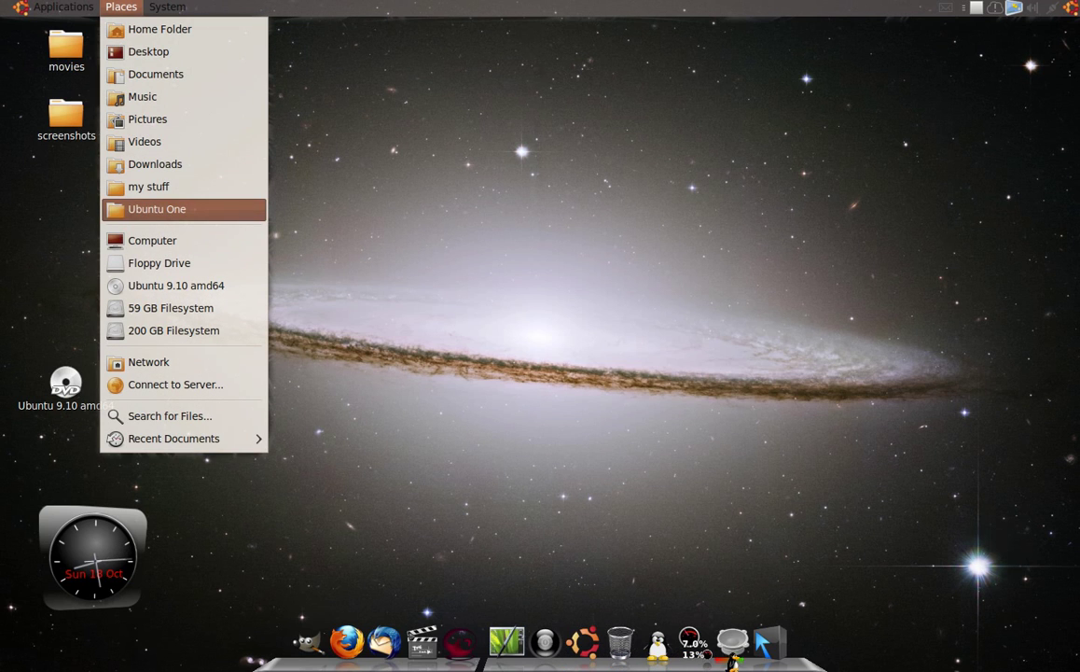
key("Escape")
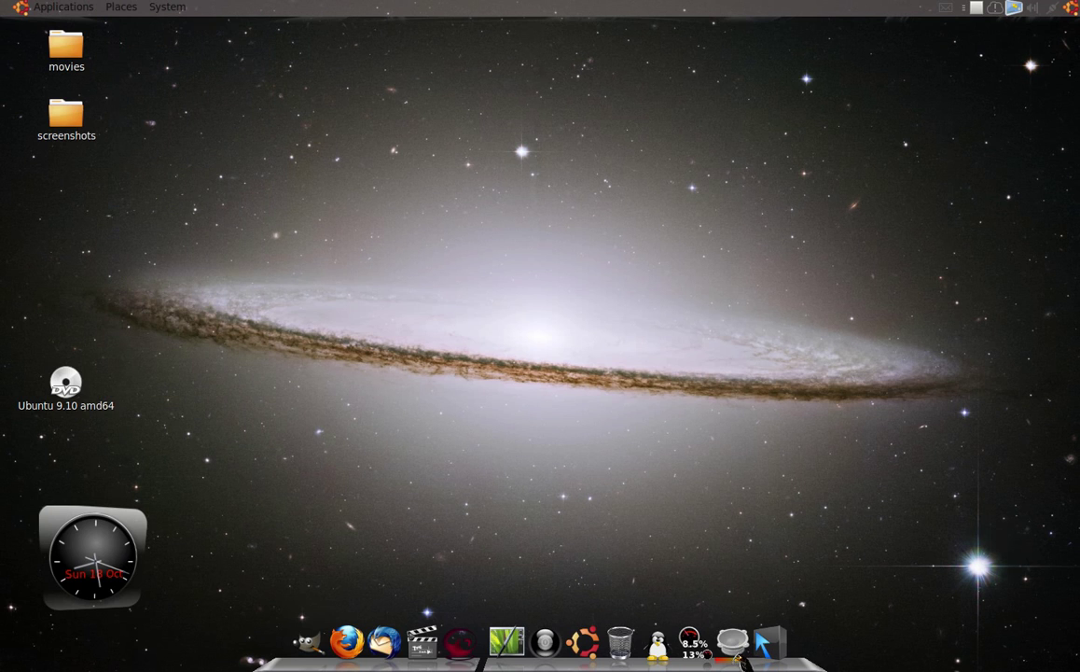
Open the local Ubuntu One folder through the Ubuntu One applet and move its window closer to the middle of the desktop.
right_click(995, 7)
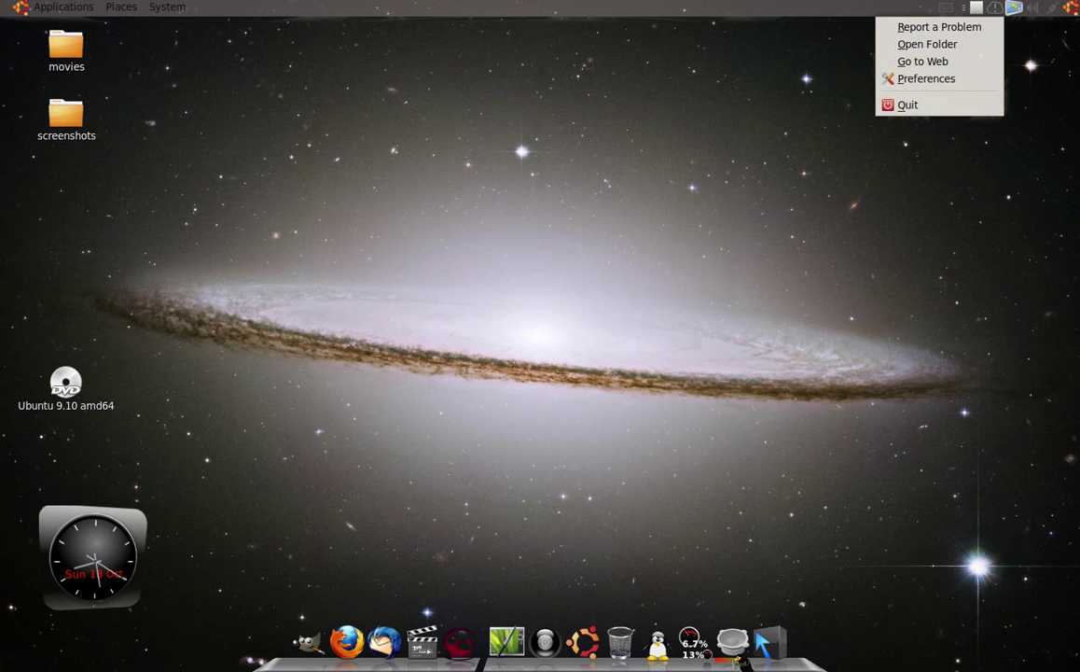
key("Down")
key("Down")
key("Return")
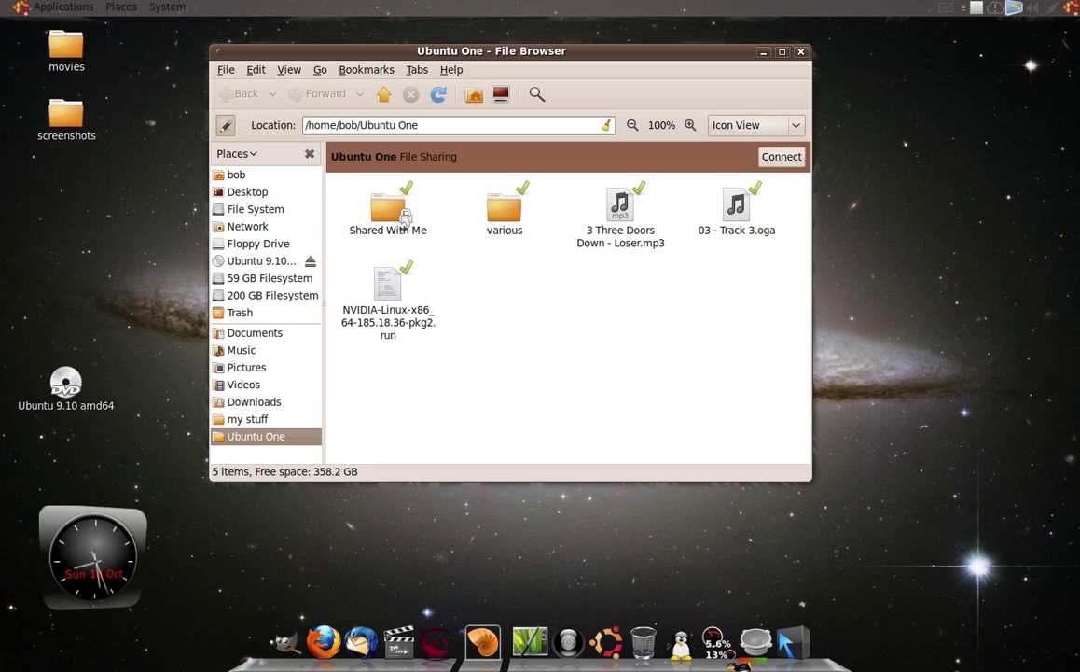
left_click_drag(405, 216, 438, 246)
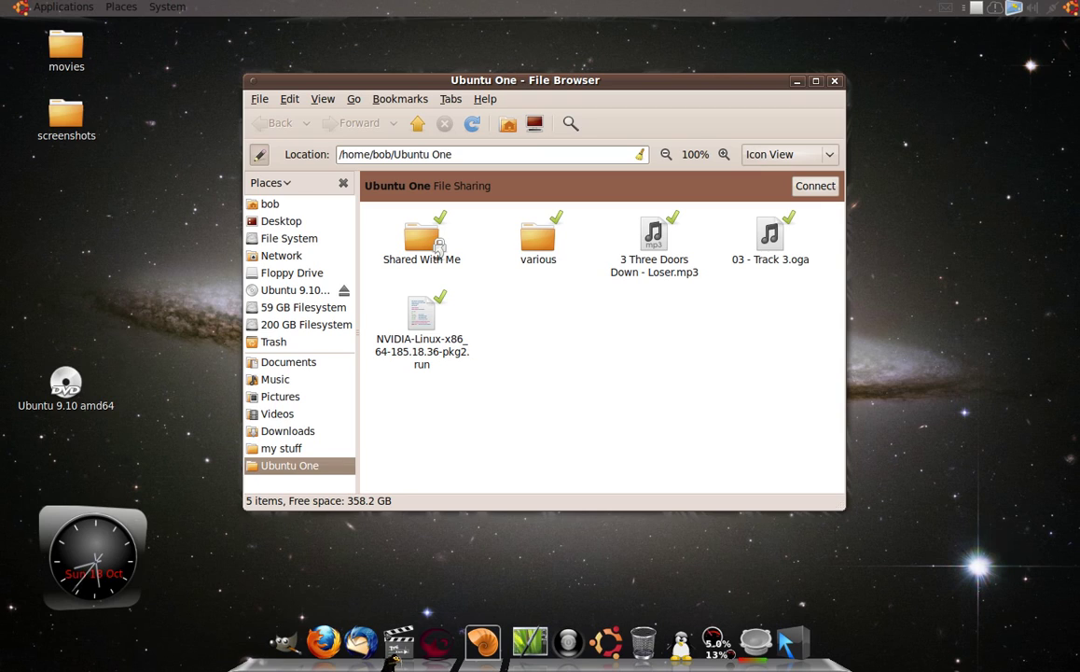
On the neighbouring workspace, open the Ubuntu One website through the applet and move the Firefox window toward the middle of the desktop.
key("ctrl+alt+Right")
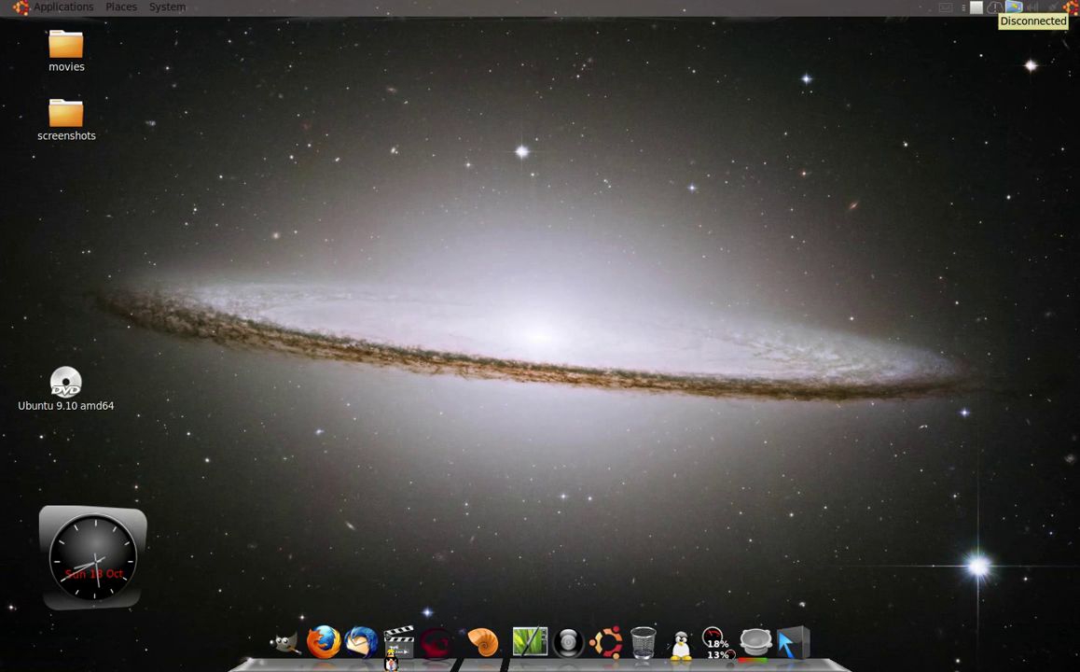
left_click(1014, 7)
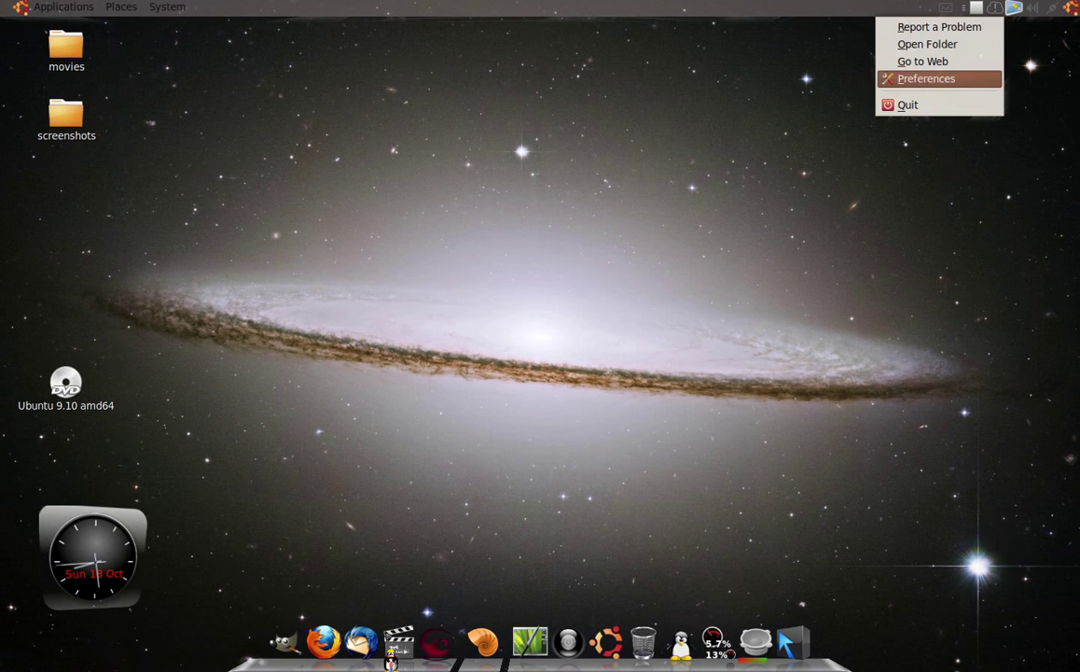
left_click(922, 61)
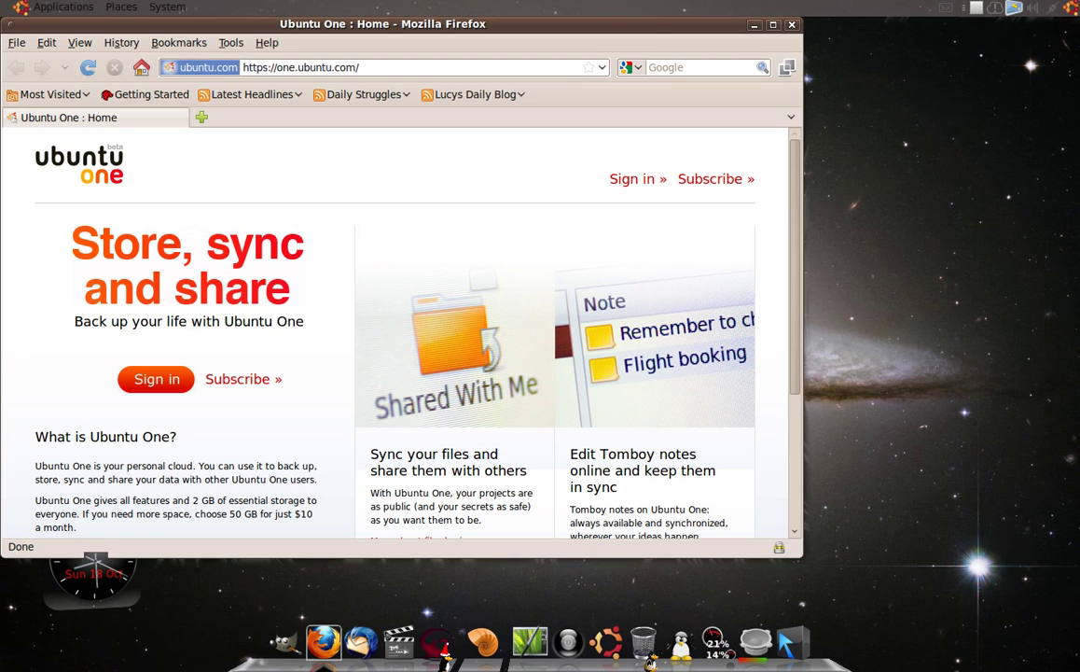
left_click_drag(382, 24, 532, 73)
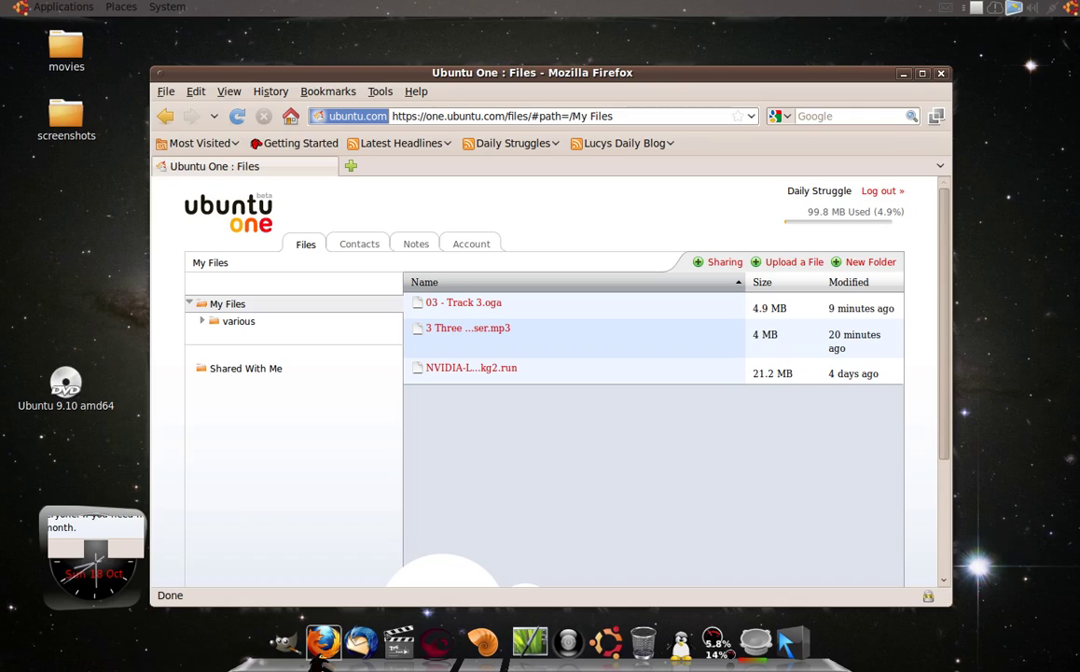
Back at the Ubuntu One folder's workspace, move "Audioslave - Show Me How To Live.mp3" from the Music folder into Ubuntu One and close the Music window.
key("ctrl+alt+Left")
key("ctrl+alt+Left")
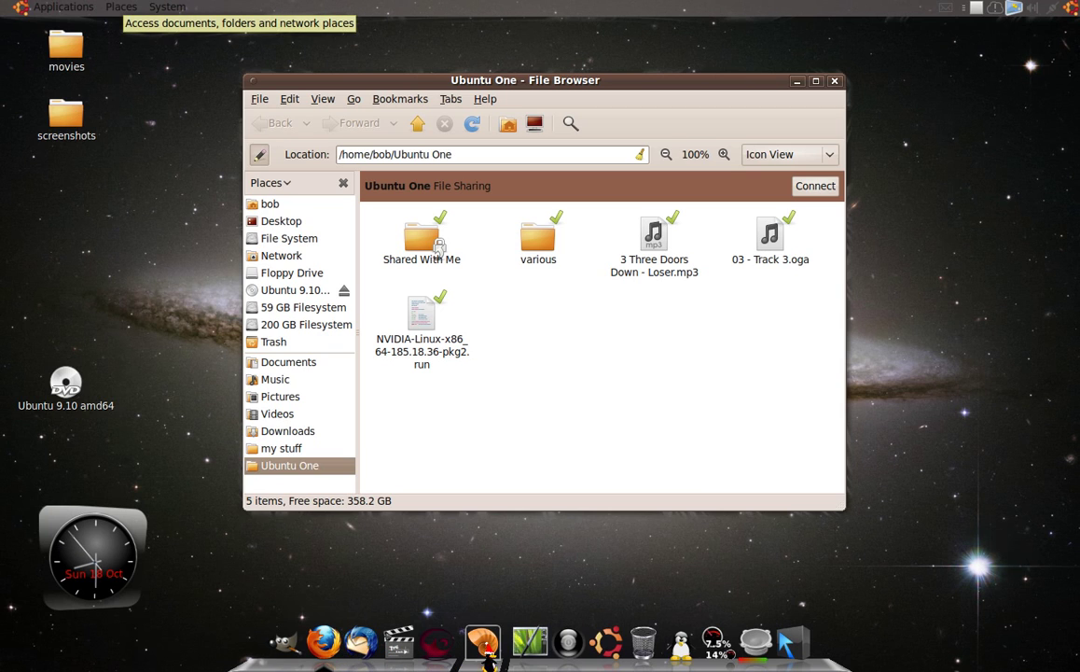
left_click(120, 8)
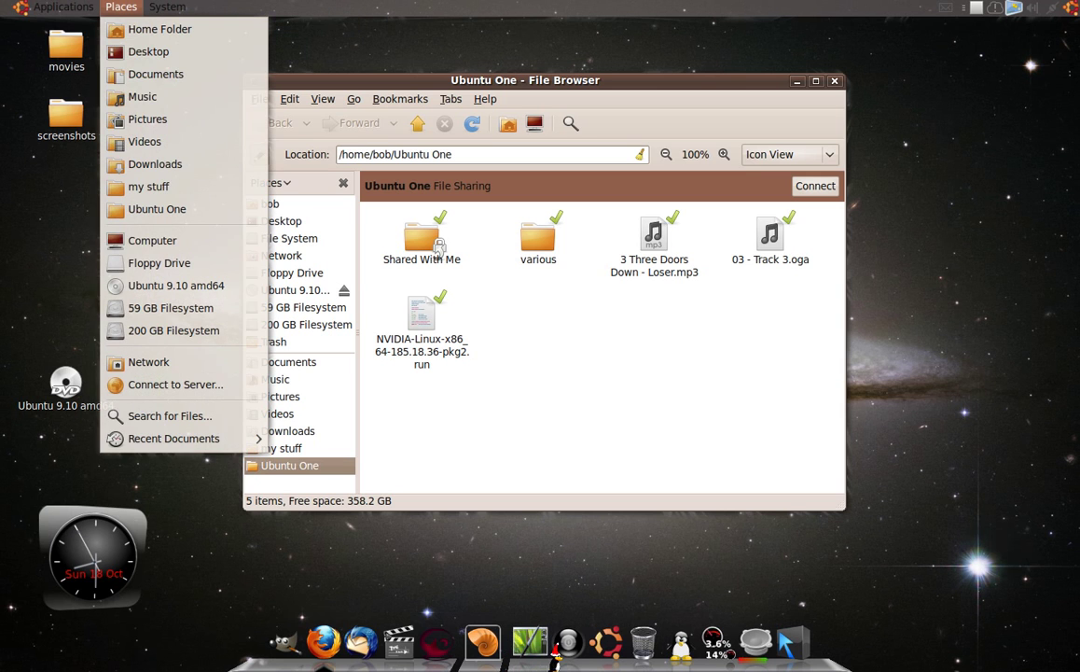
left_click(142, 96)
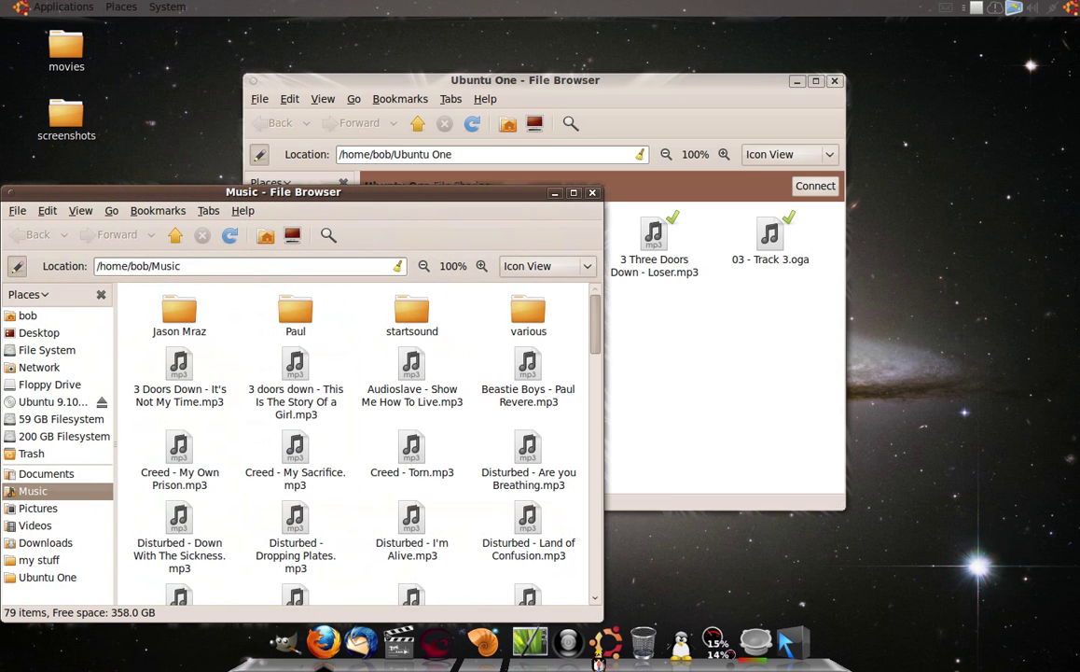
left_click_drag(411, 368, 663, 359)
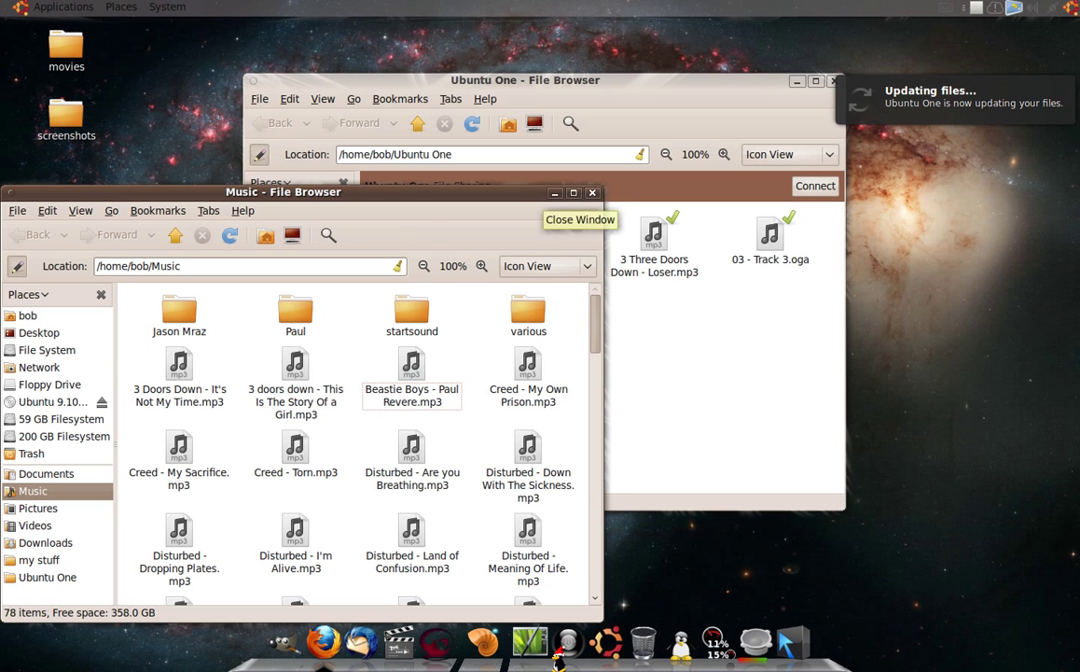
left_click(591, 192)
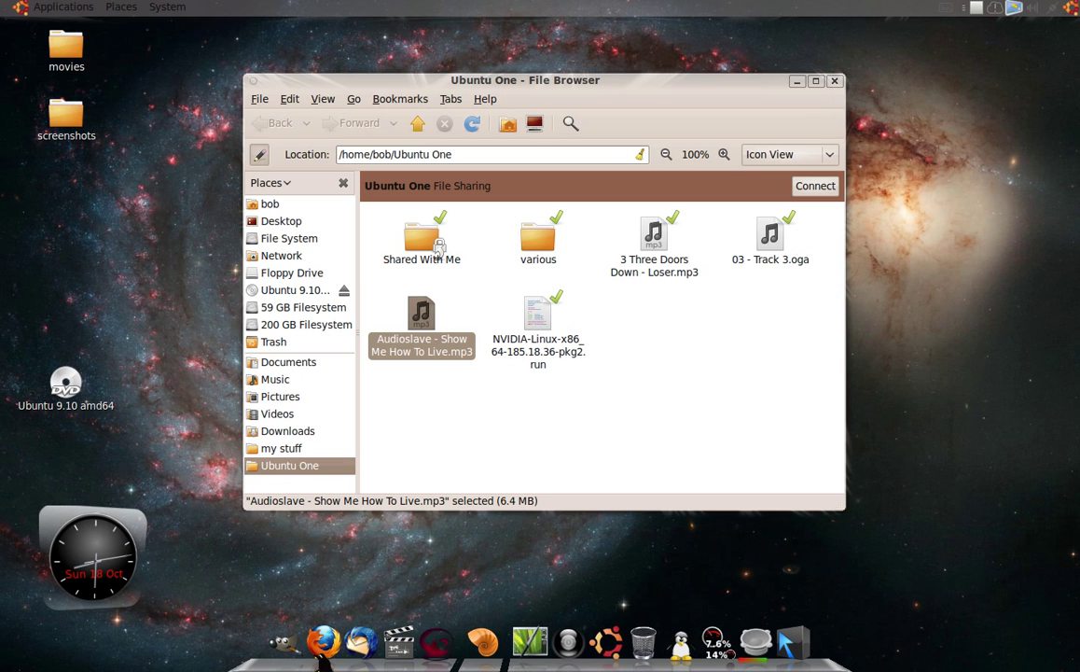
left_click(421, 327)
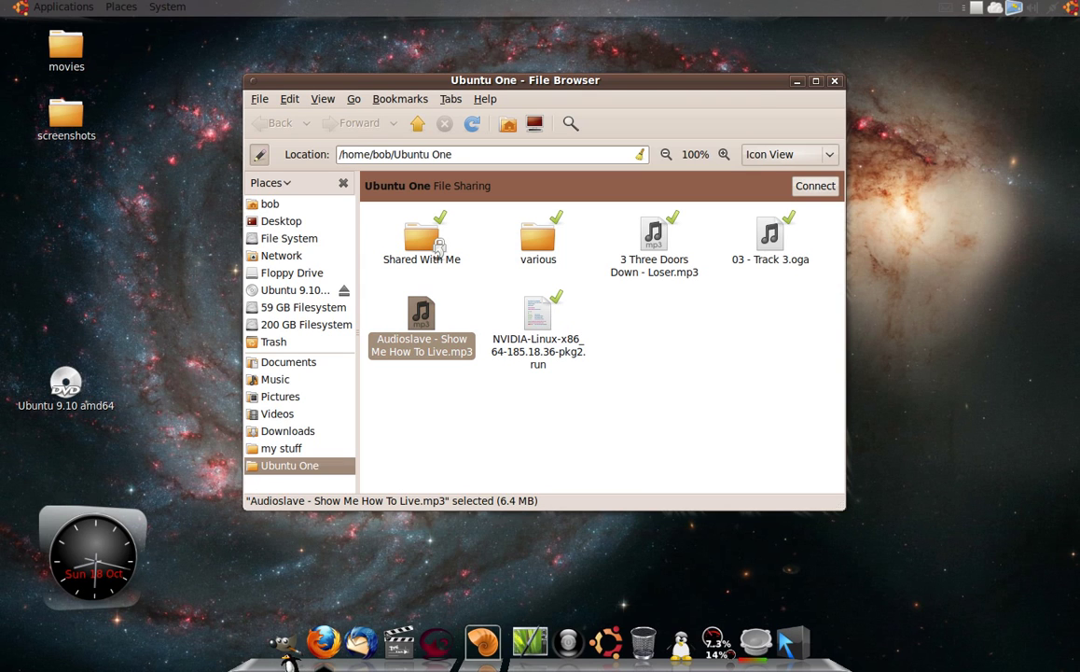
Switch between the workspaces to compare the Ubuntu One web file list in Firefox with the local Ubuntu One folder.
key("ctrl+alt+Right")
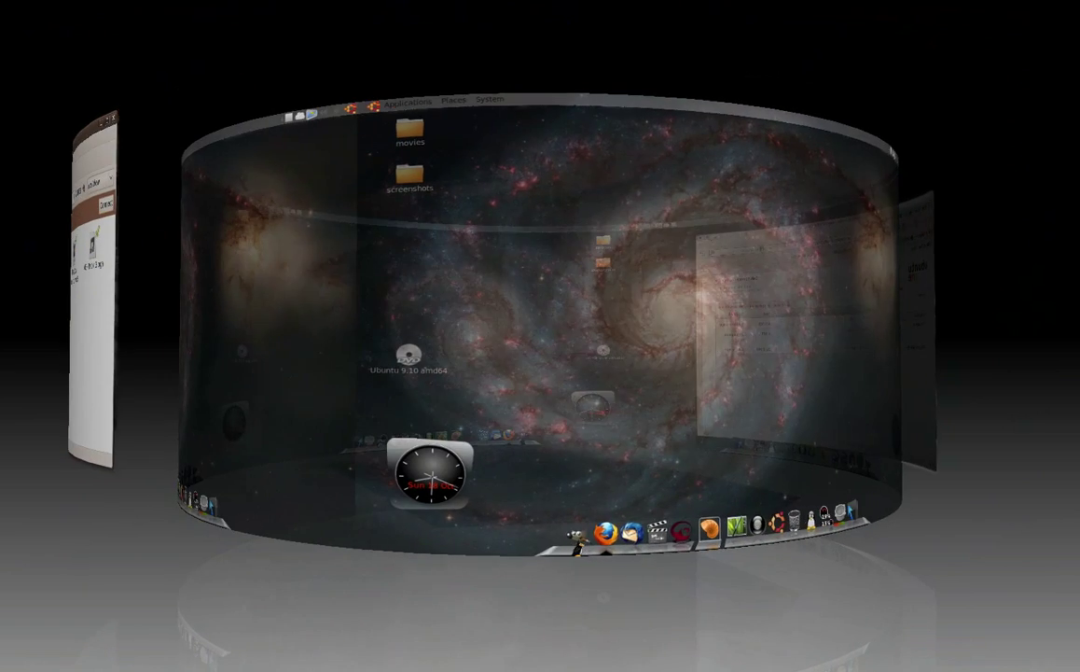
key("ctrl+alt+Right")
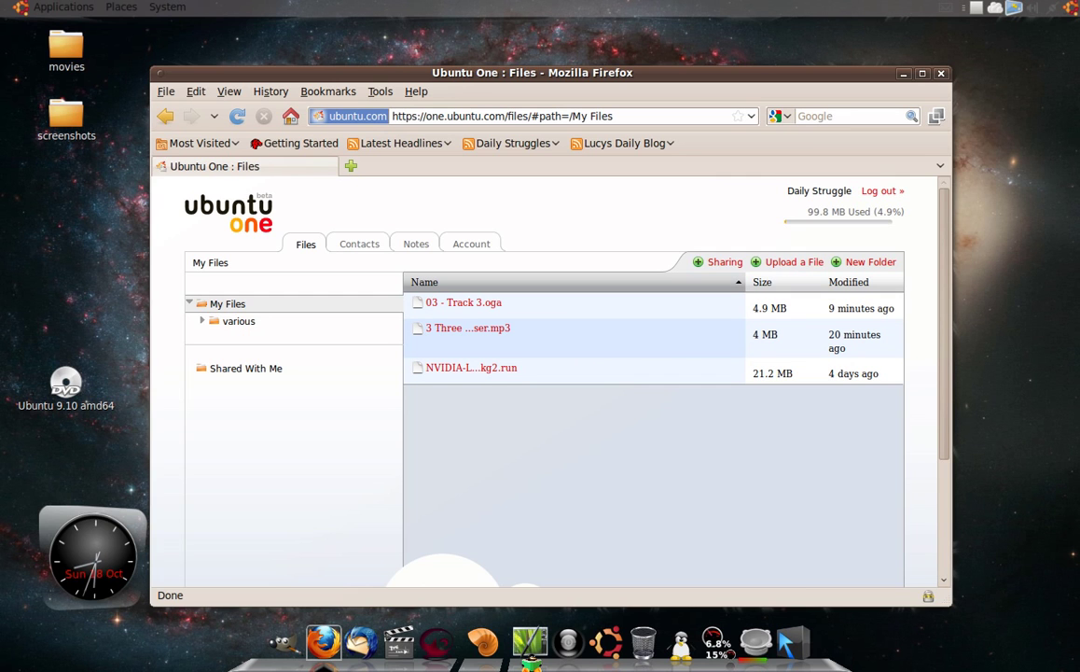
key("ctrl+alt+Left")
key("ctrl+alt+Left")
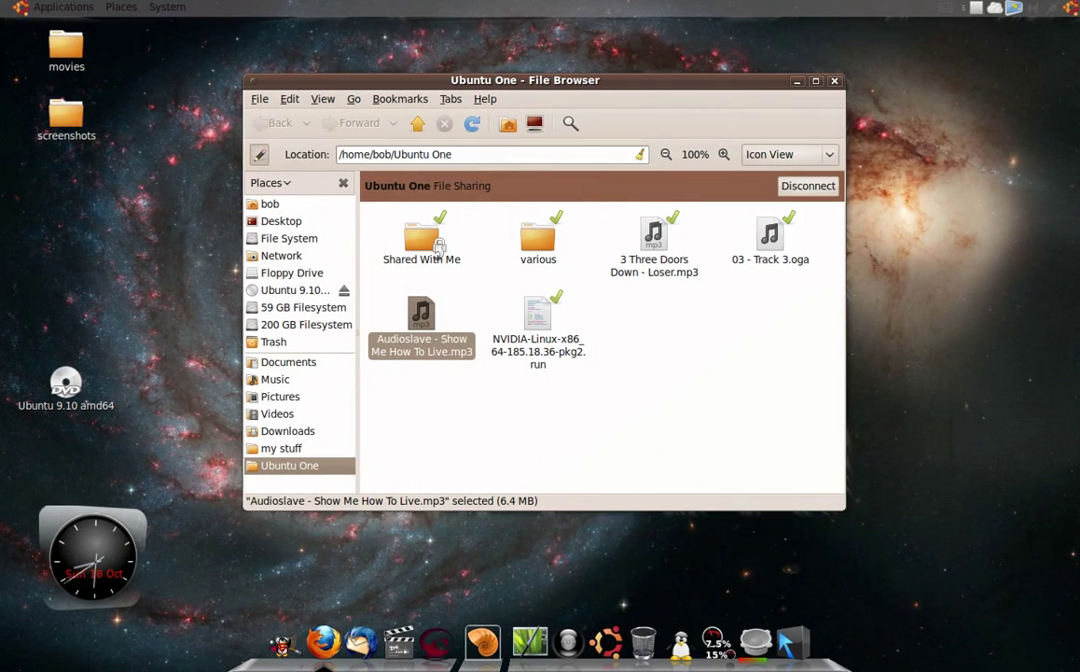
key("ctrl+alt+Right")
key("ctrl+alt+Left")
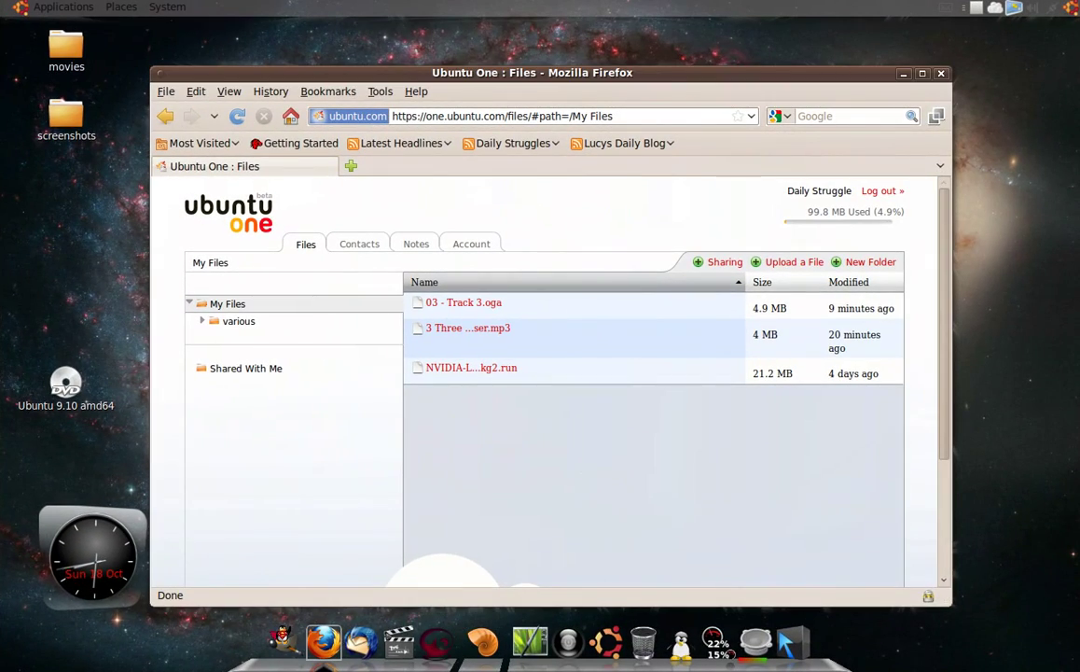